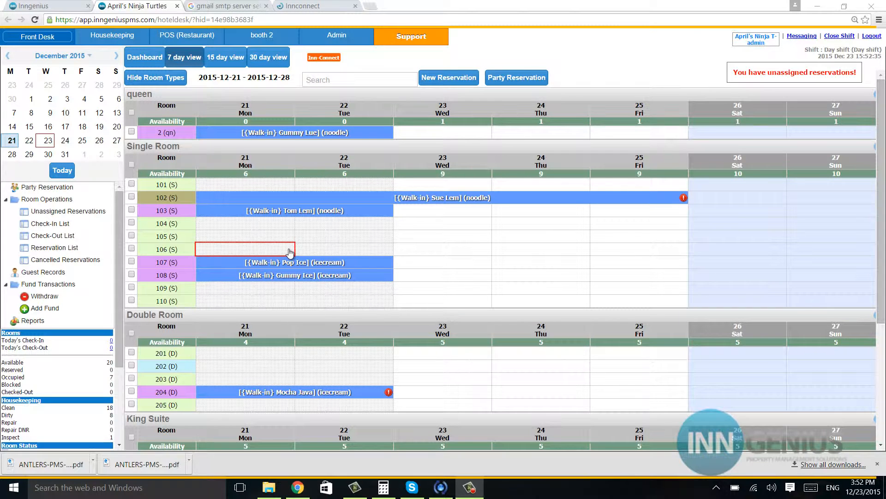
# - Open the Admin section of InnGenius PMS
pyautogui.click(344, 39)
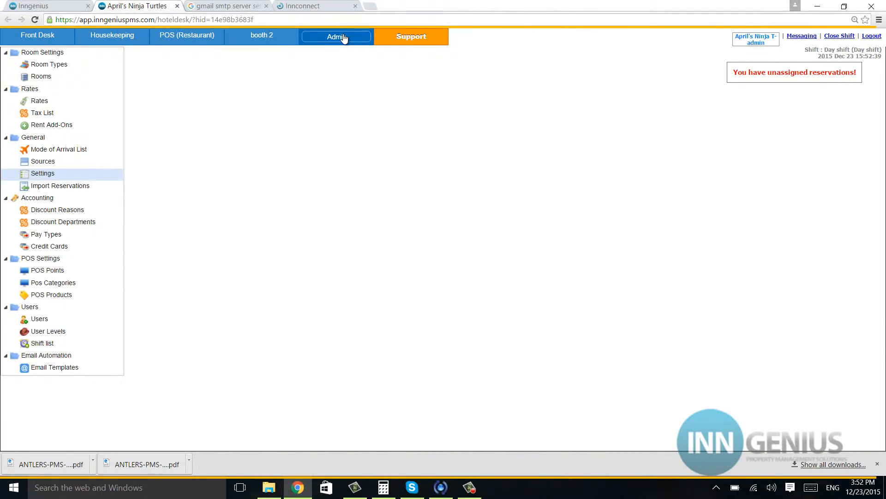
# - Open the SMTP Server Settings from General Settings and look up Gmail's SMTP server
pyautogui.click(53, 175)
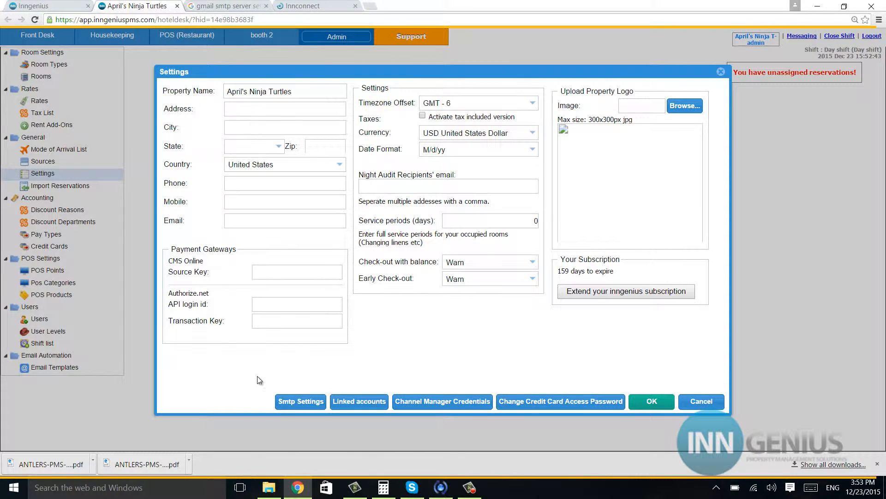
pyautogui.click(292, 401)
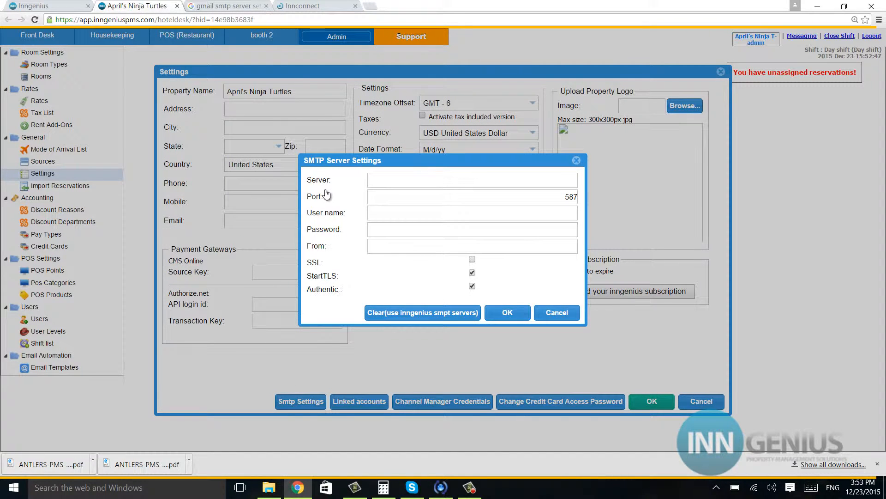
pyautogui.click(216, 5)
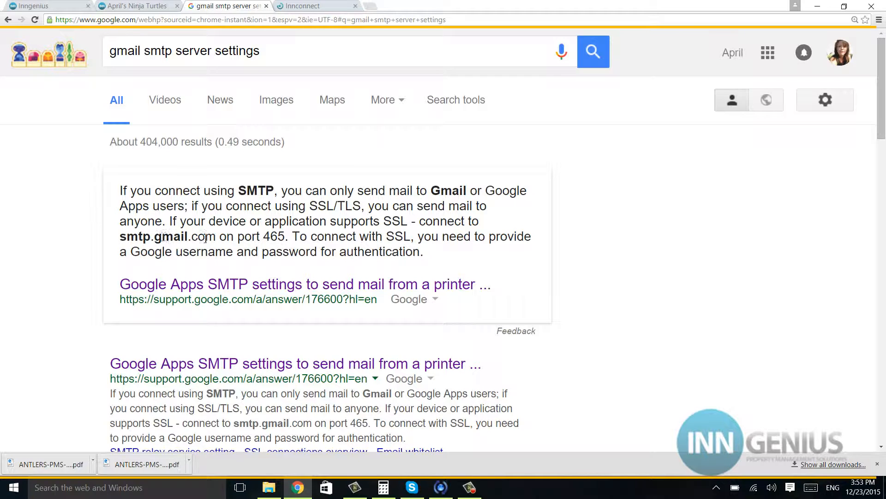
pyautogui.click(136, 6)
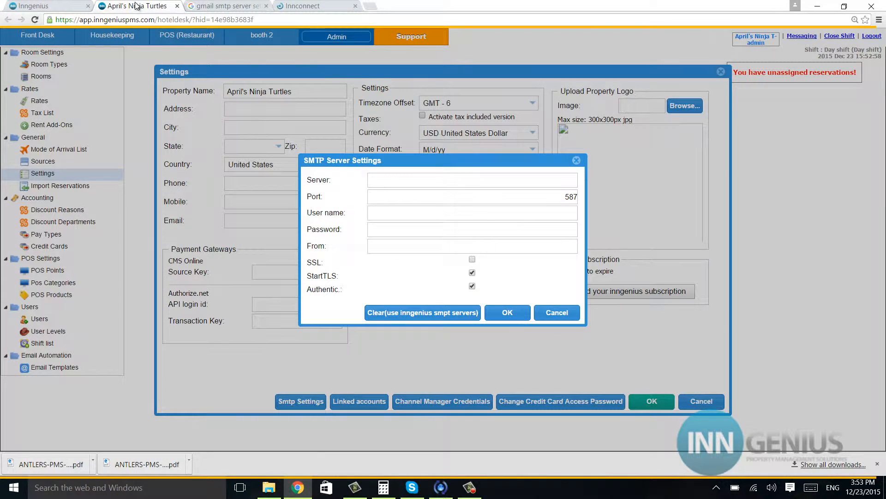
# - Enter smtp.gmail.com as the outgoing mail server and select the old 587 port
pyautogui.click(399, 182)
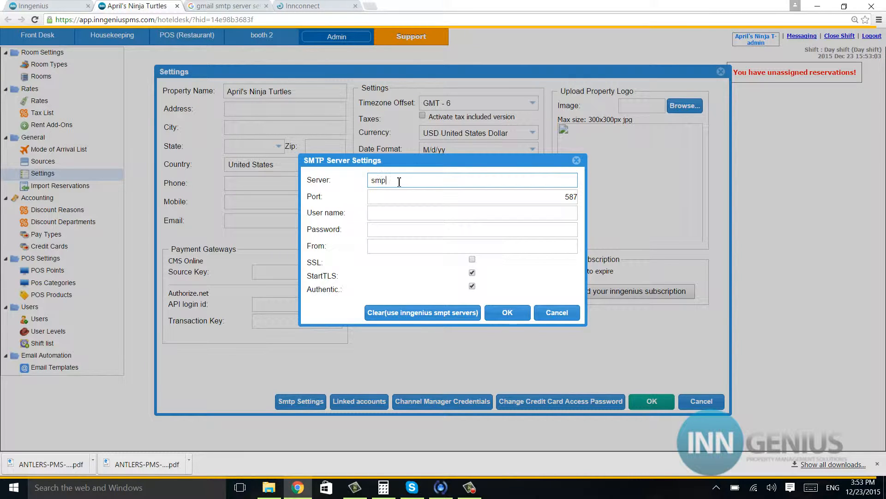
pyautogui.write('smtp.gmail.com')
pyautogui.click(217, 7)
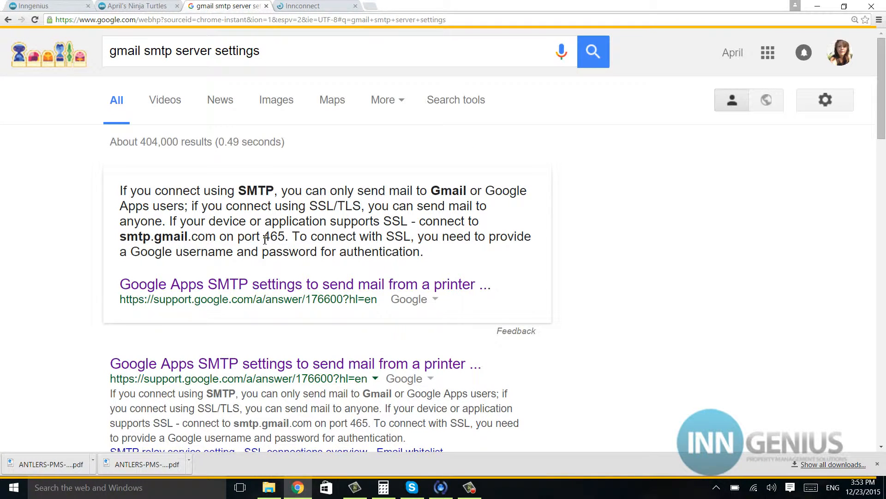
pyautogui.click(158, 5)
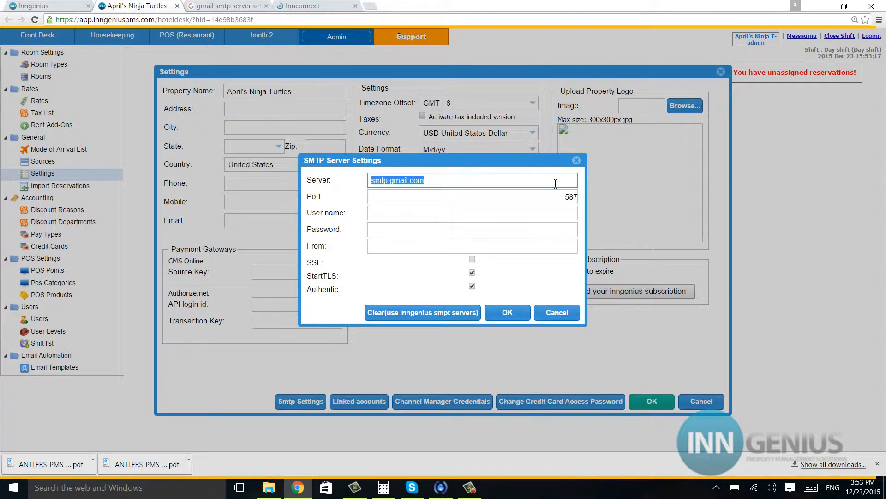
pyautogui.doubleClick(577, 196)
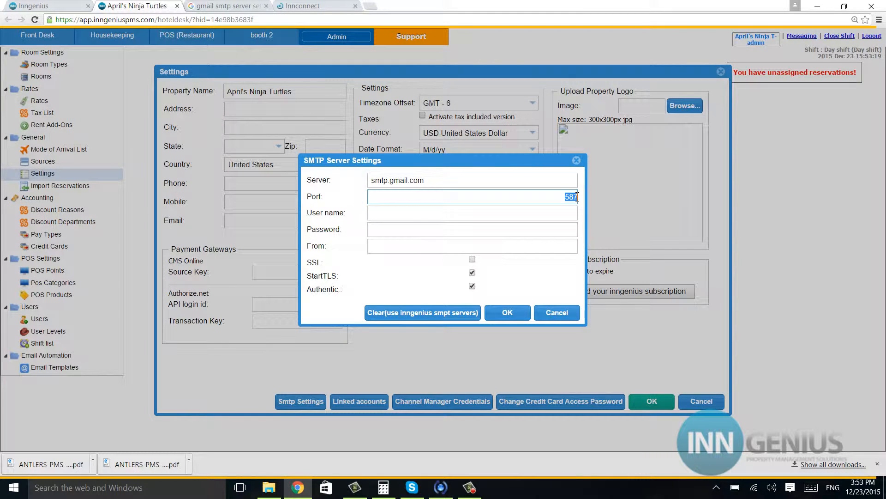
# - Change the SMTP port to 465 and enter the Gmail address as user name
pyautogui.press('BackSpace')
pyautogui.write('465')
pyautogui.click(484, 218)
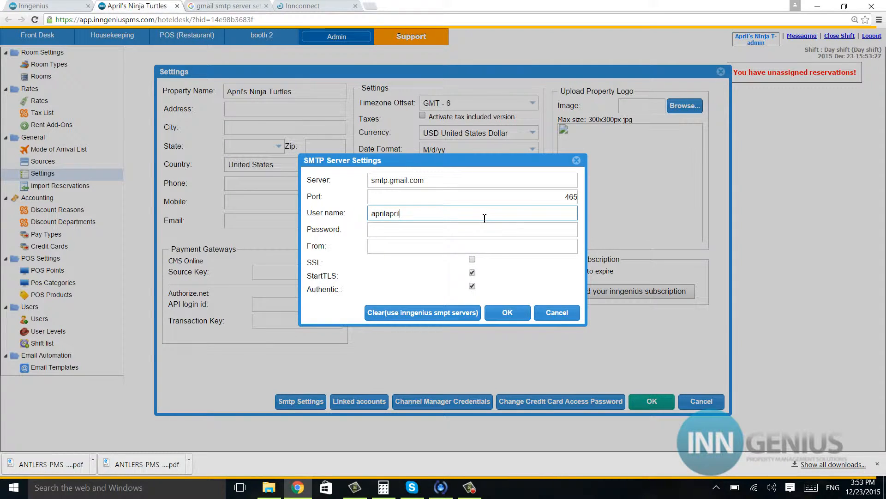
# - Enter the Gmail address as the sender and fill in the account password
pyautogui.click(409, 248)
pyautogui.write('ahp')
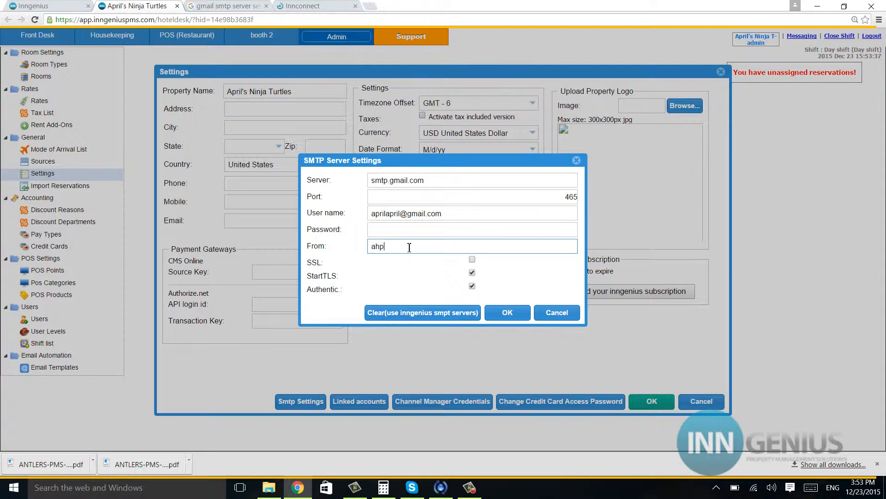
pyautogui.press('BackSpace')
pyautogui.press('BackSpace')
pyautogui.click(400, 231)
pyautogui.write('••••••')
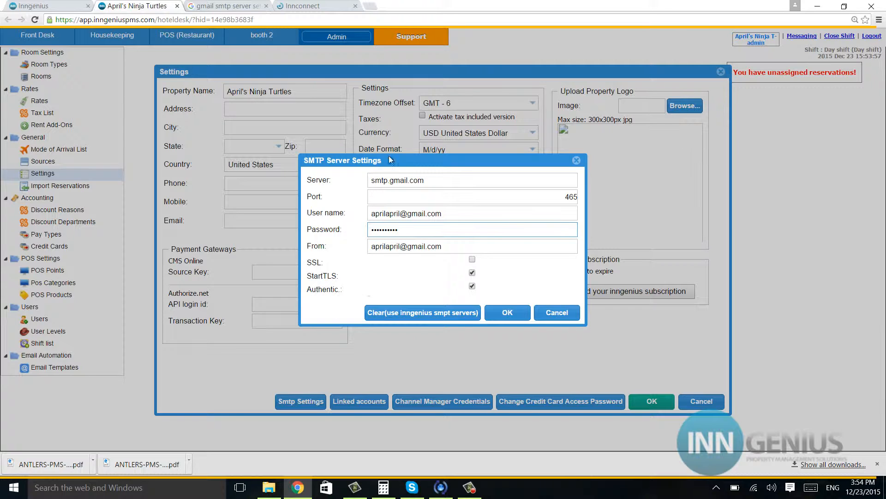
# - After confirming Gmail's SSL requirement, enable SSL and save the SMTP settings
pyautogui.click(211, 5)
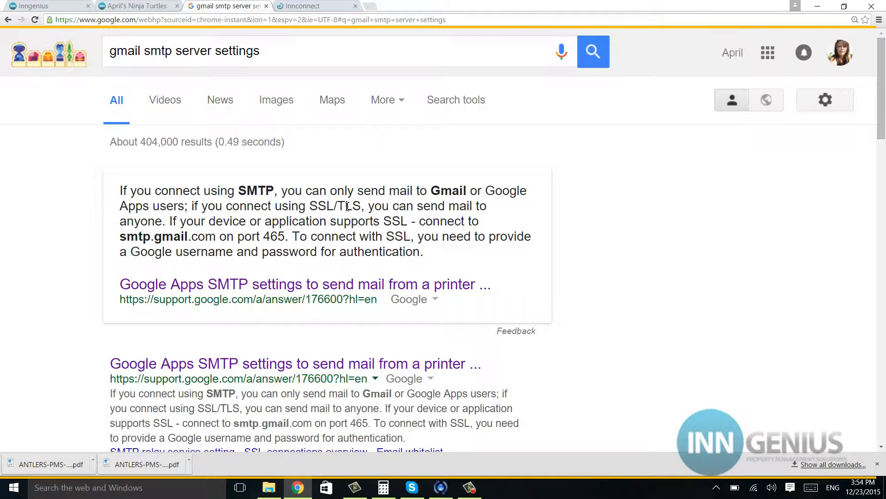
pyautogui.click(123, 6)
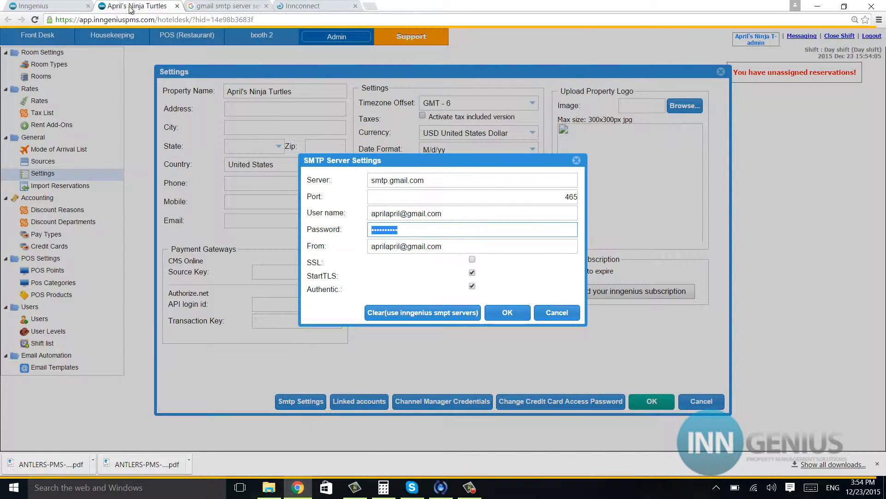
pyautogui.click(472, 260)
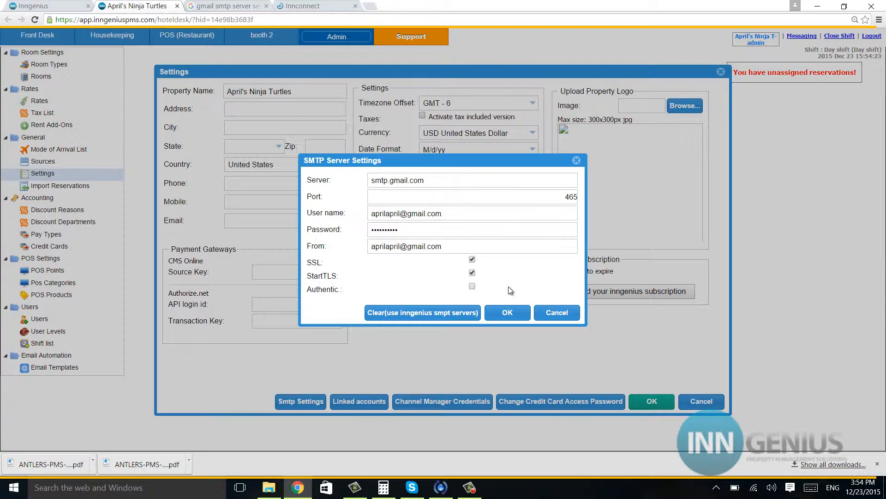
pyautogui.click(511, 313)
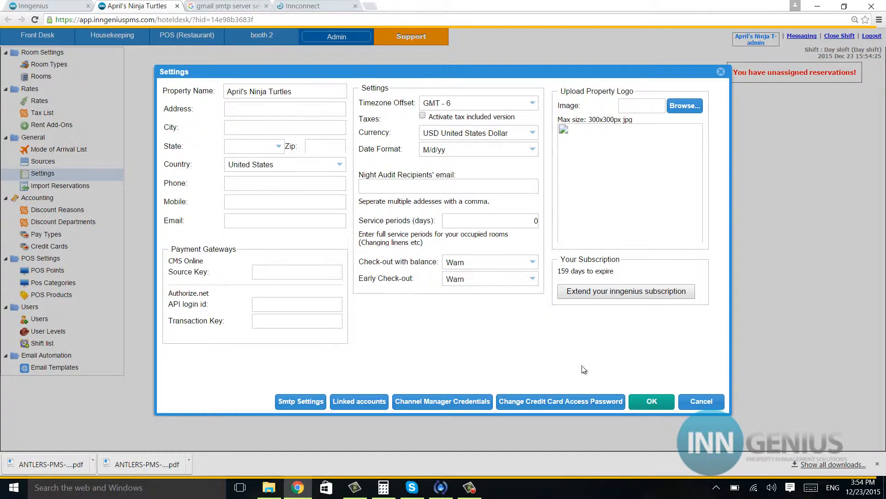
# - Save the property settings, reload, and request the room 107 party reservation's group guest receipt
pyautogui.click(647, 404)
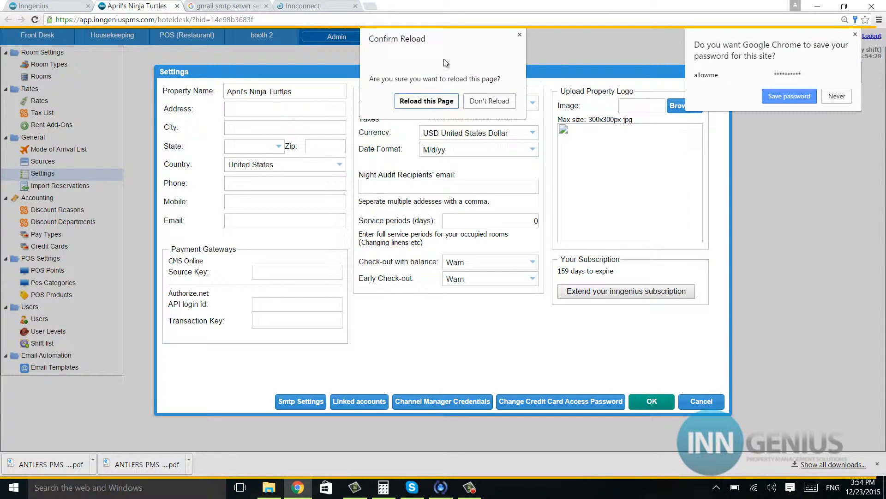
pyautogui.click(425, 101)
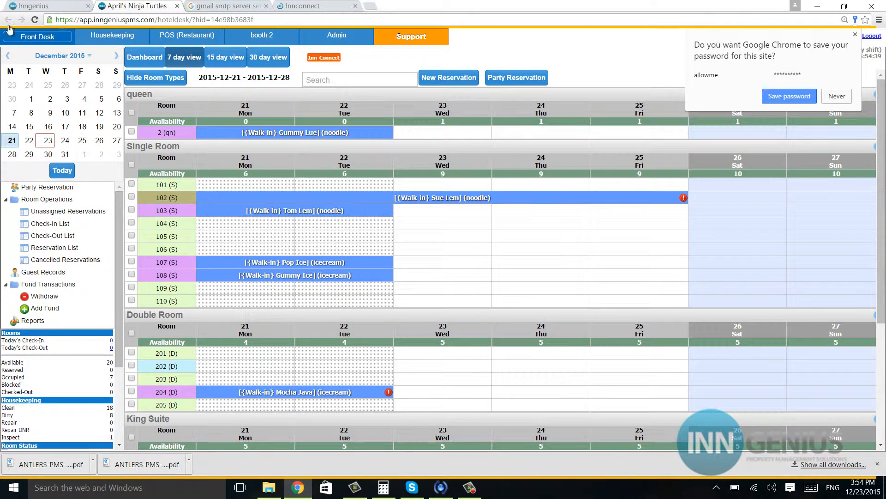
pyautogui.click(22, 38)
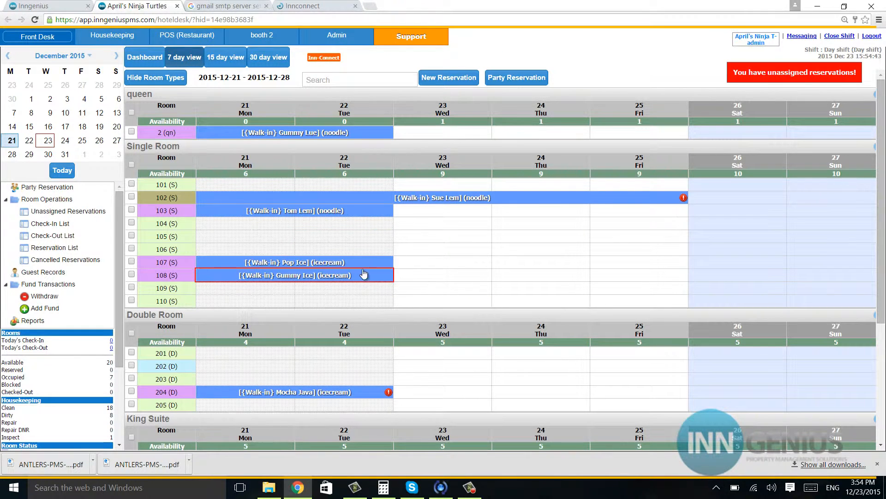
pyautogui.click(368, 265)
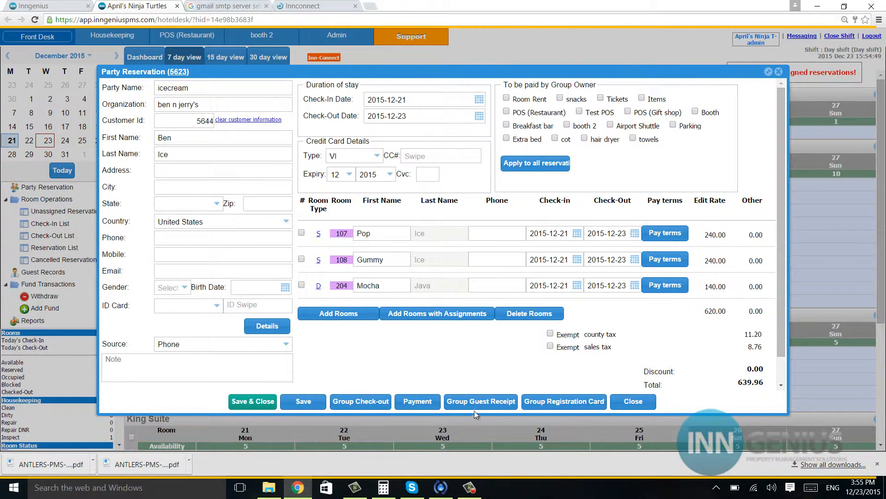
pyautogui.click(504, 406)
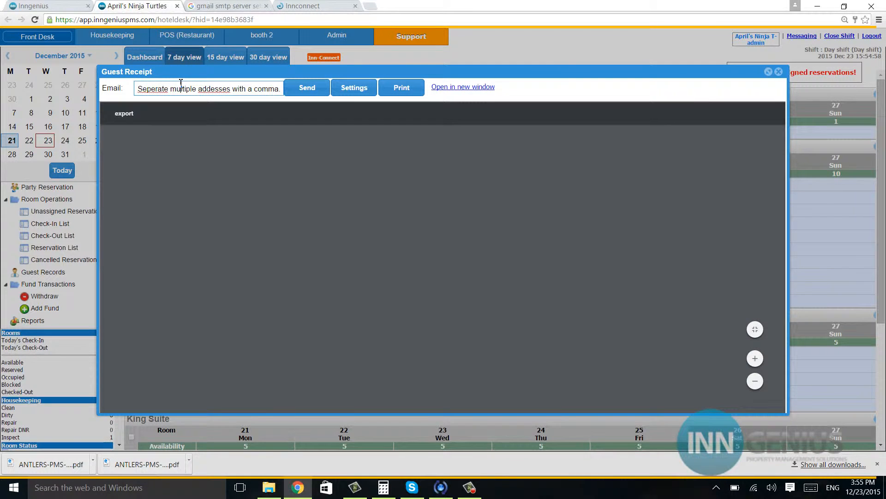
# - Email the group guest receipt to the guest's Gmail address
pyautogui.click(180, 88)
pyautogui.write('aprilltiple addesses with a com')
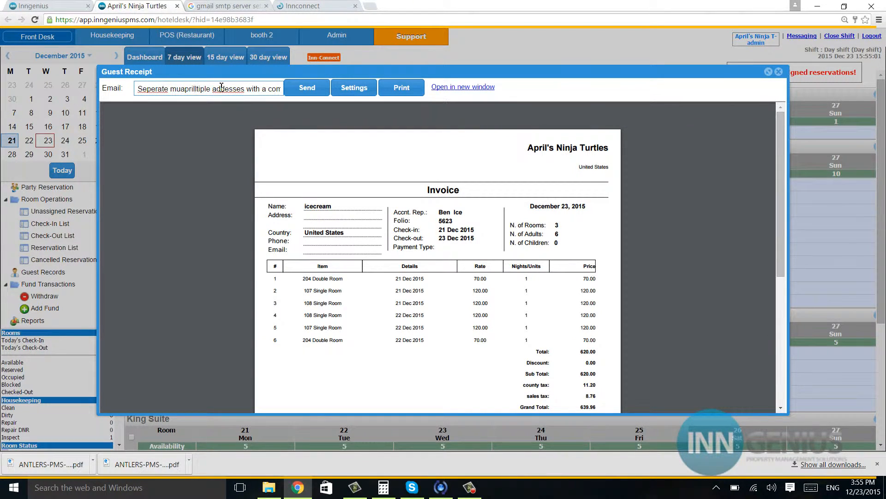
pyautogui.press('BackSpace')
pyautogui.press('BackSpace')
pyautogui.press('BackSpace')
pyautogui.press('BackSpace')
pyautogui.press('BackSpace')
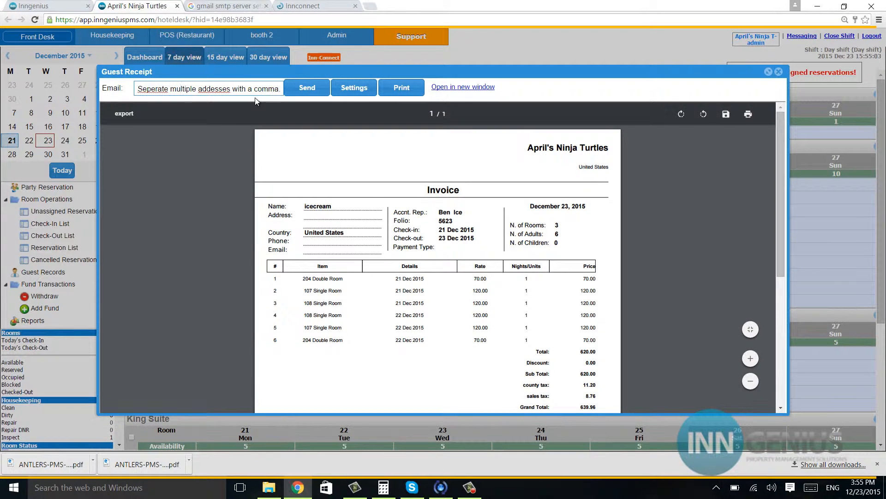
pyautogui.hotkey('ctrl', 'a')
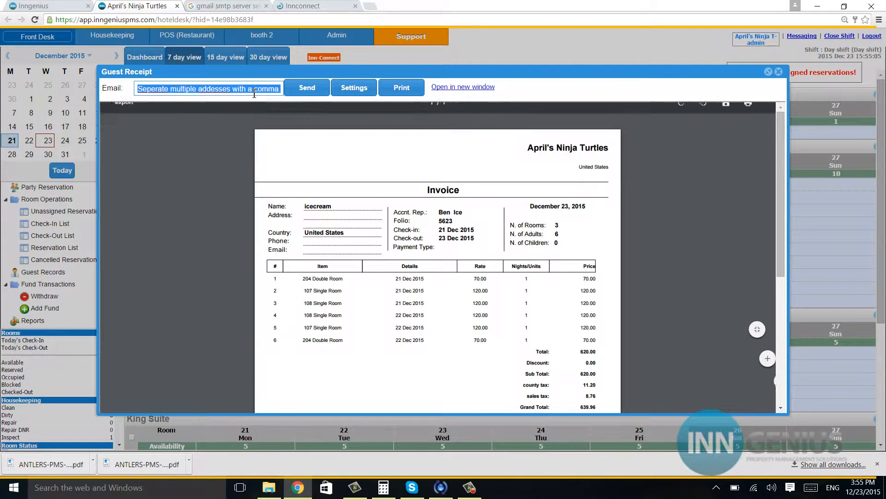
pyautogui.press('BackSpace')
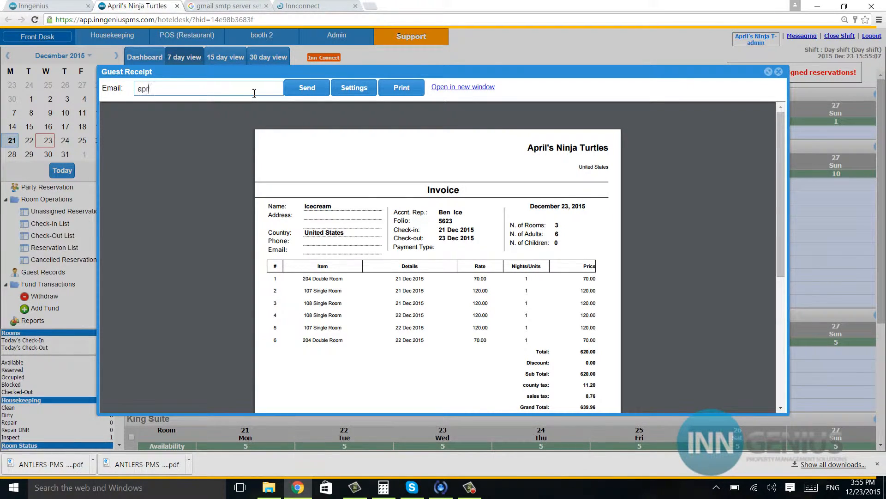
pyautogui.click(295, 88)
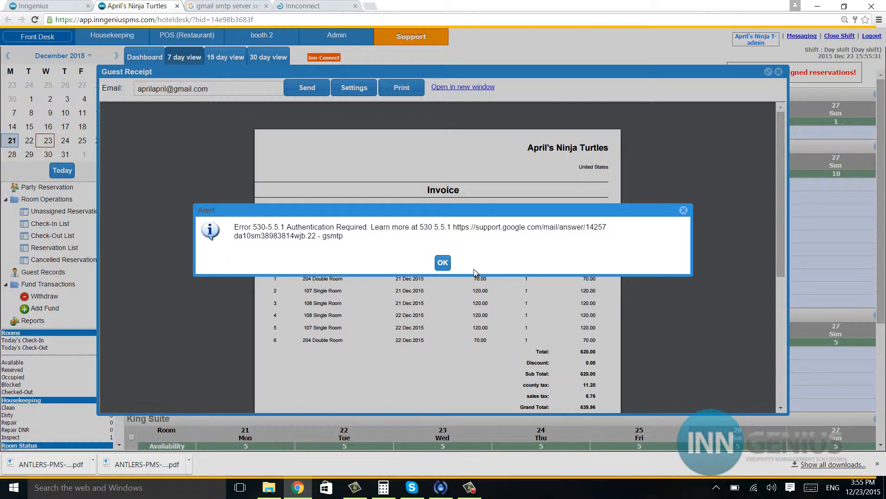
# - Dismiss the SMTP authentication error and close the receipt and party reservation windows
pyautogui.click(442, 263)
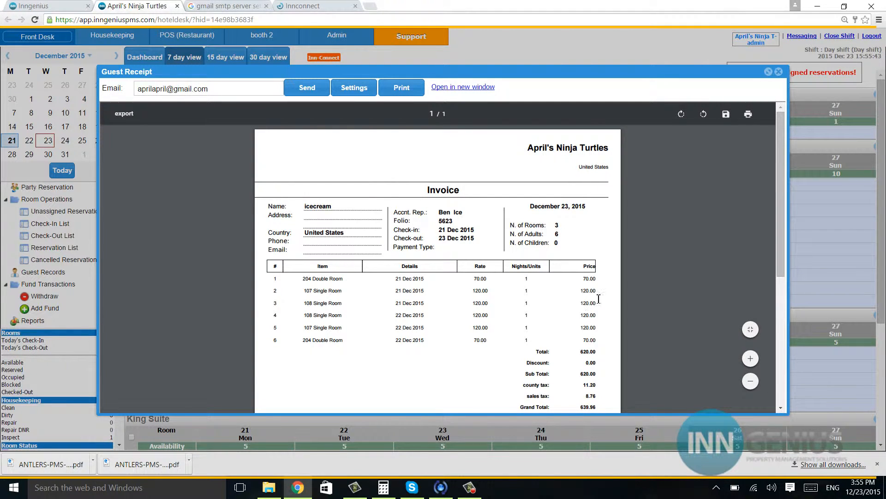
pyautogui.click(779, 72)
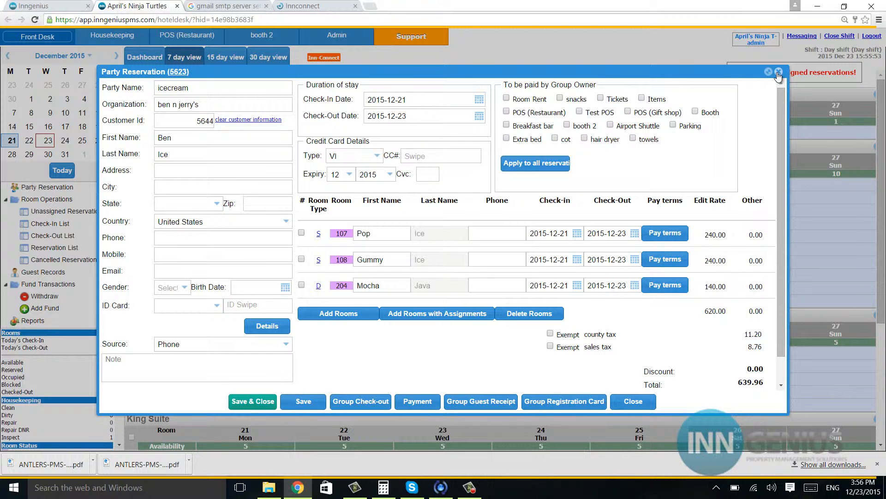
pyautogui.click(779, 72)
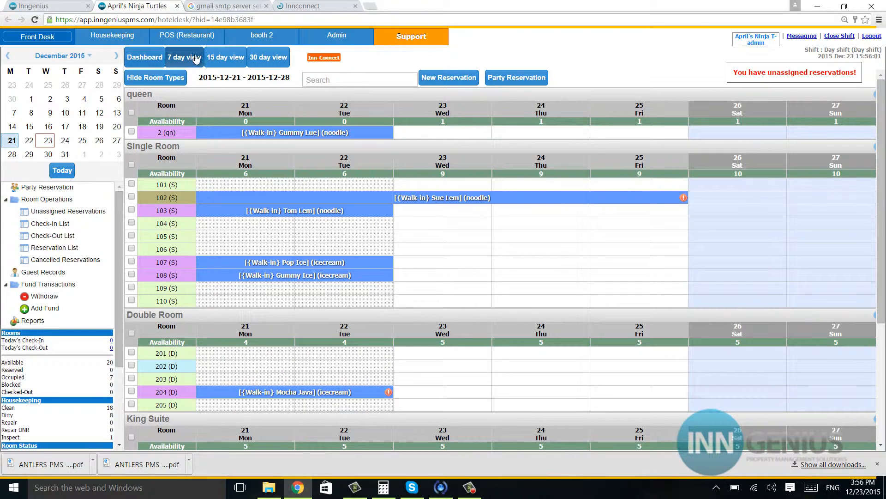
# - In InnConnect's booking engine, send confirmations from own email via server smtp.gmail.com
pyautogui.click(309, 8)
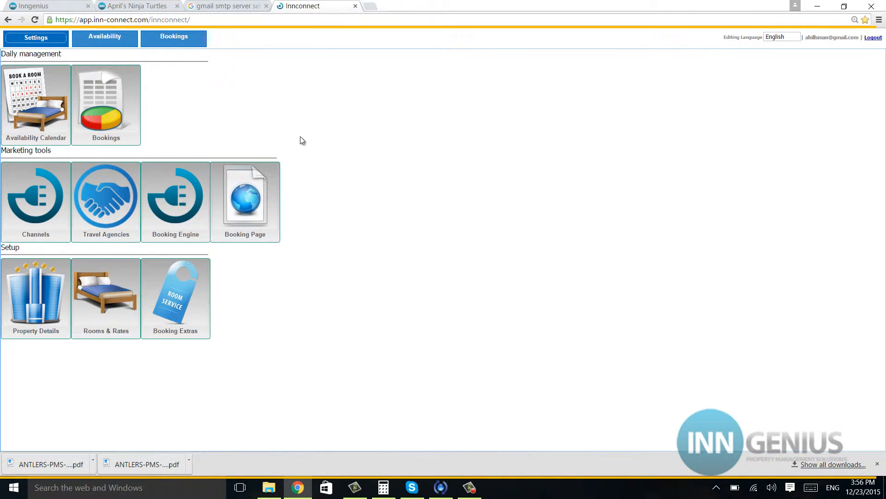
pyautogui.click(182, 220)
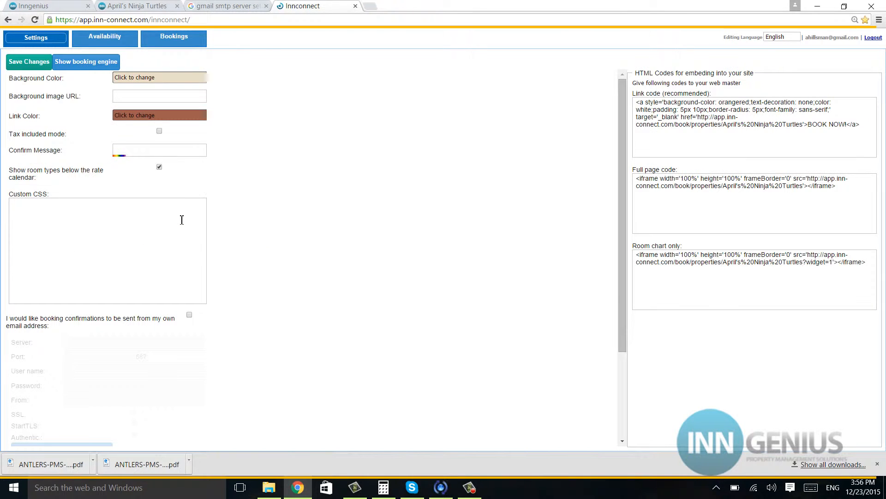
pyautogui.scroll(-3, 296, 312)
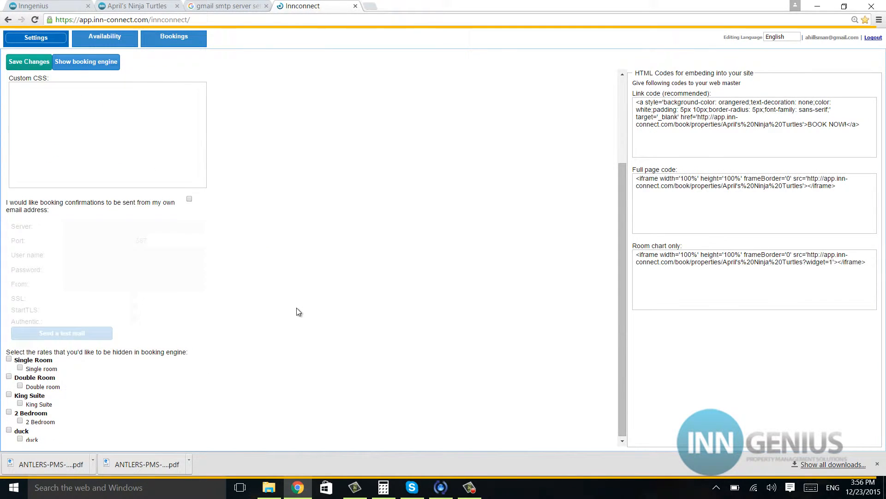
pyautogui.click(190, 201)
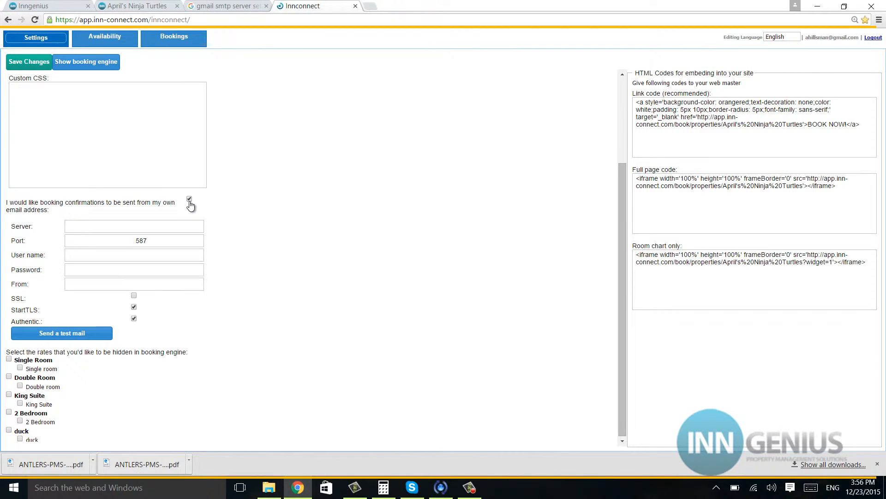
pyautogui.click(128, 226)
pyautogui.write('smtp.gmail.com')
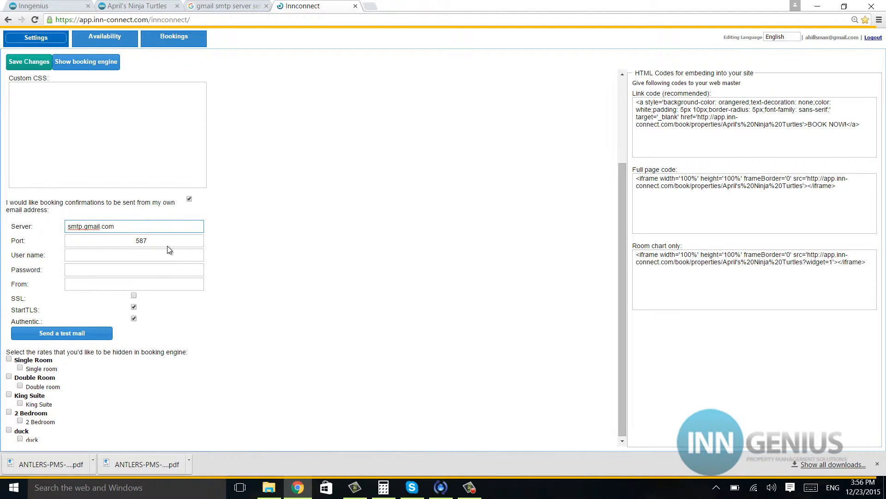
pyautogui.click(155, 242)
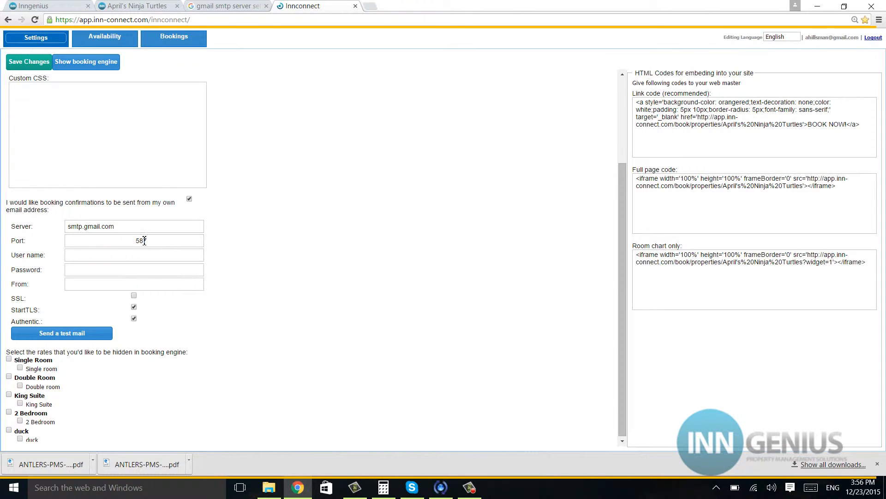
# - Set the port to 465, the Gmail address as user name, and the account password
pyautogui.doubleClick(145, 241)
pyautogui.press('BackSpace')
pyautogui.write('465')
pyautogui.click(143, 259)
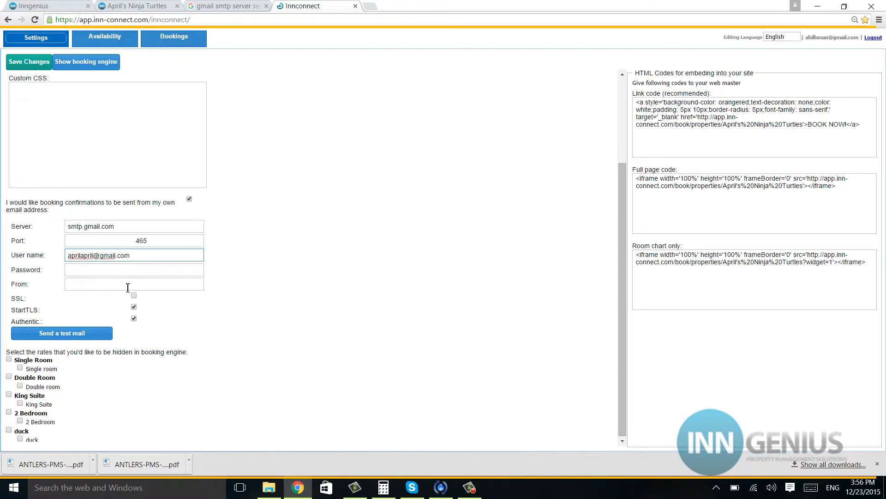
pyautogui.click(129, 270)
pyautogui.write('•••••••')
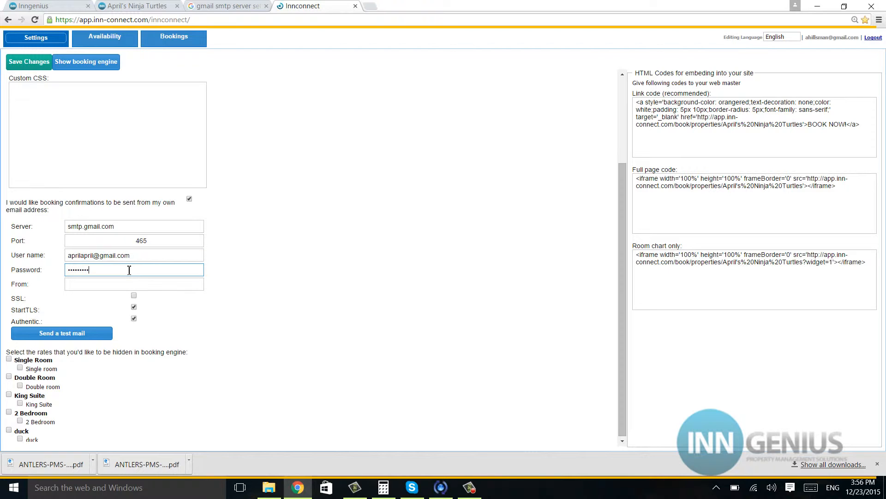
# - Set the Gmail address as sender, turn SSL on and authentication off
pyautogui.click(100, 289)
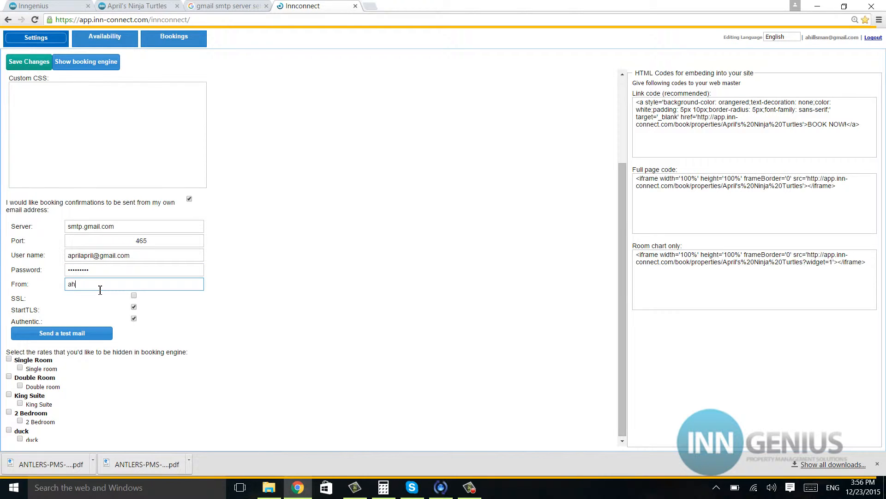
pyautogui.click(134, 296)
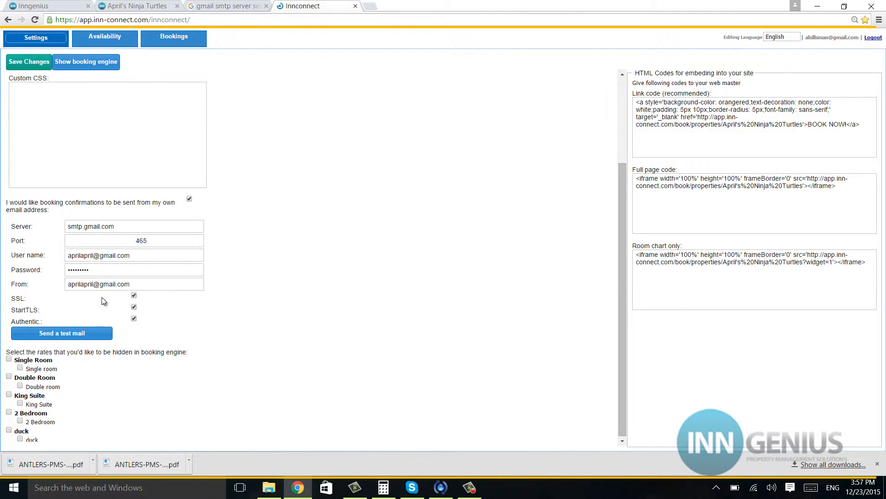
pyautogui.click(134, 319)
pyautogui.click(134, 6)
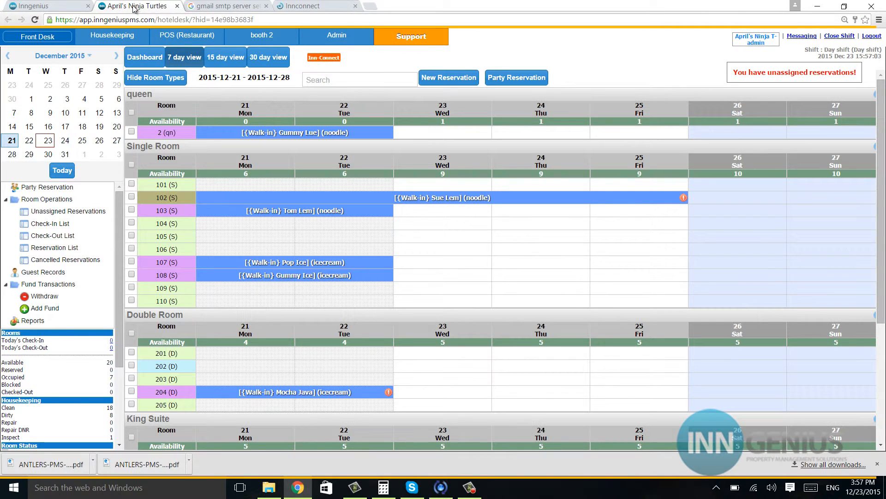
# - Recheck the PMS SMTP settings (smtp.gmail.com, port 465, SSL) and accept them
pyautogui.click(332, 41)
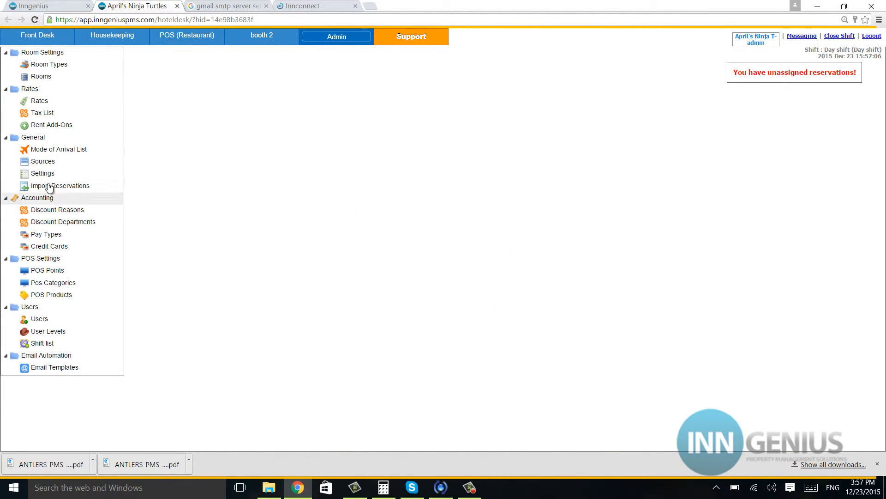
pyautogui.click(42, 173)
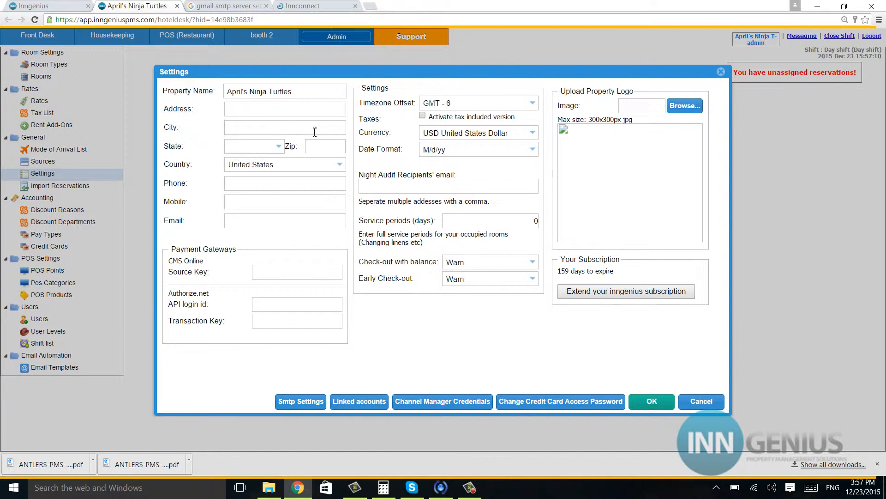
pyautogui.click(312, 398)
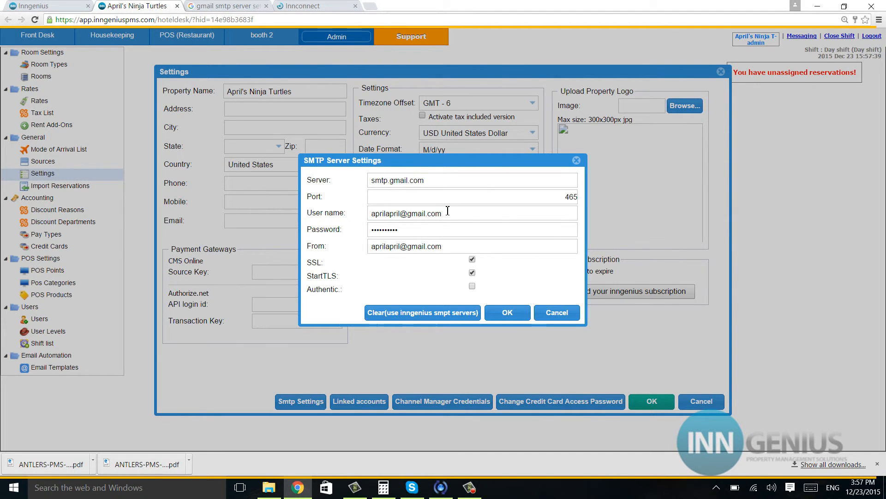
pyautogui.click(508, 313)
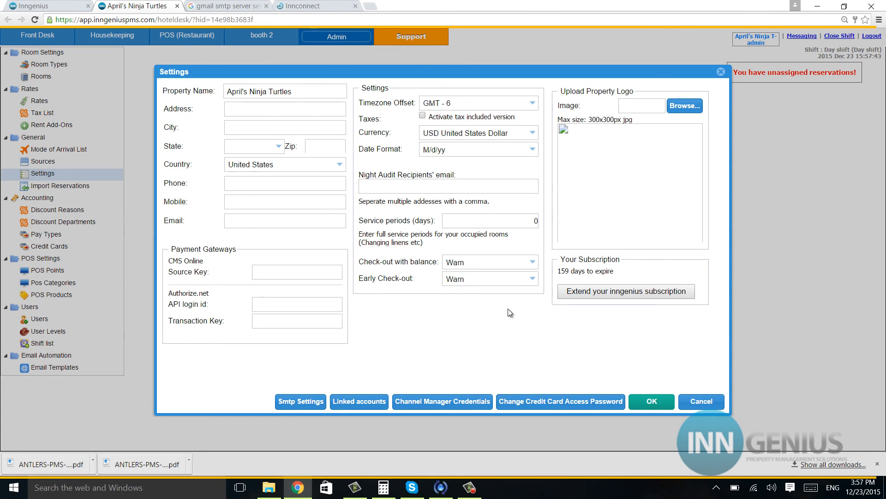